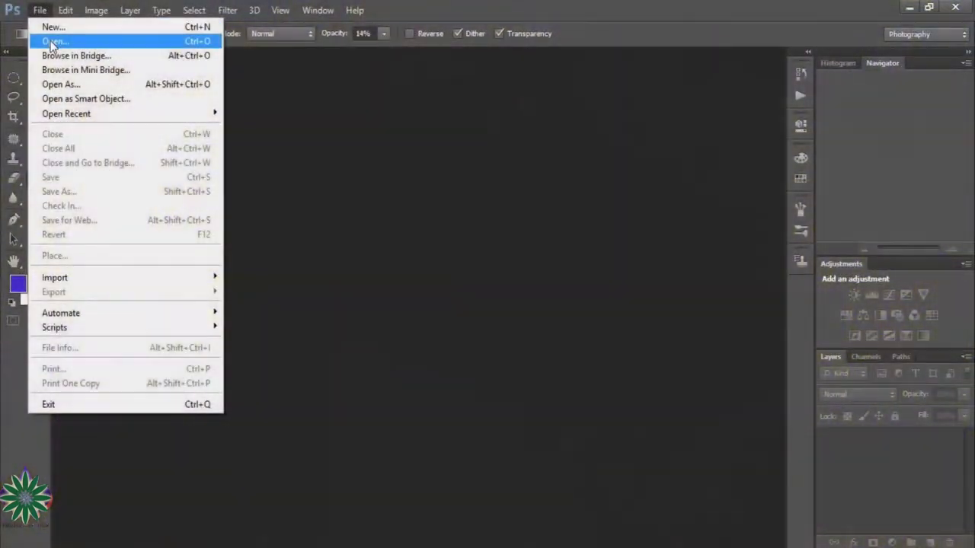
Open child-1072258_960_720.jpg, the girl-in-a-field photo, from the Open dialog
click(46, 41)
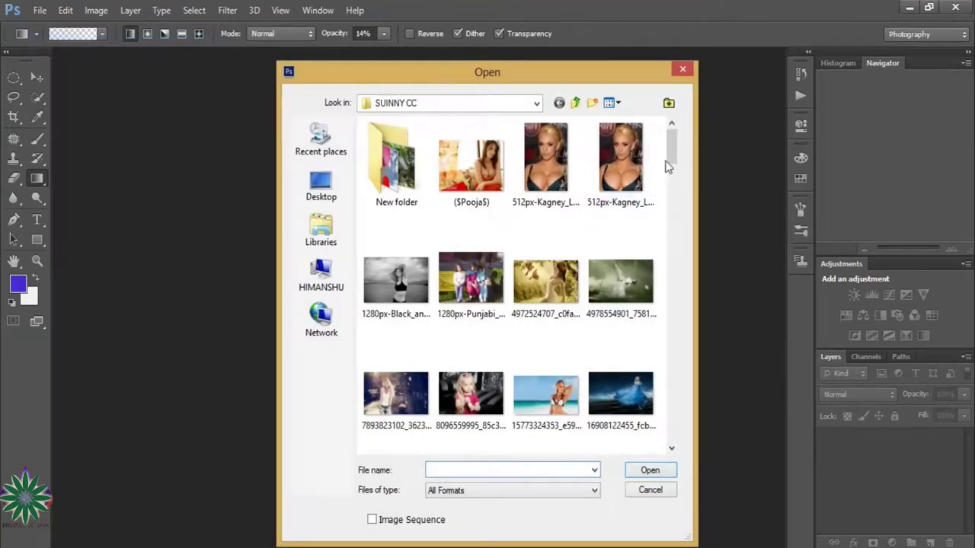
drag(672, 146, 692, 206)
click(466, 331)
double_click(465, 330)
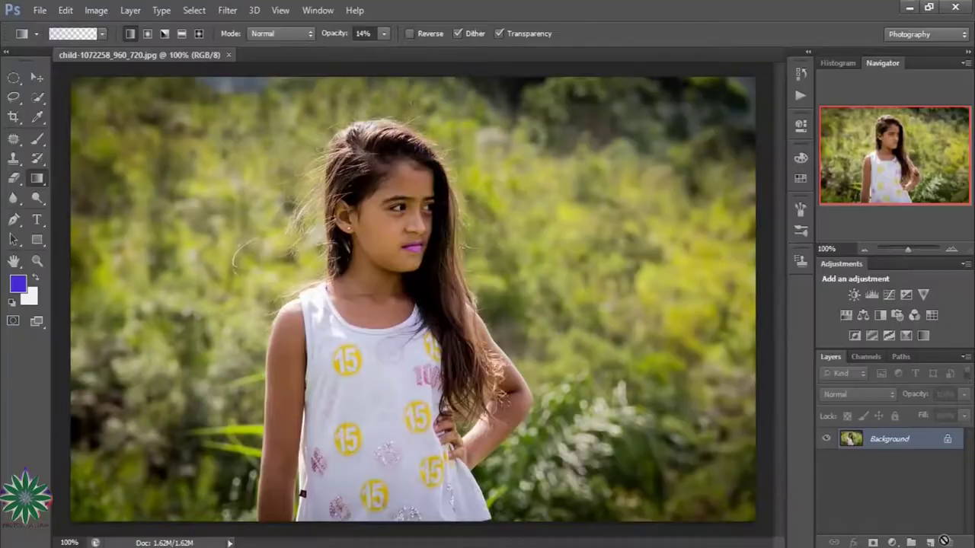
Duplicate Background and set Levels inputs on the copy to 15, 1.05 and 248
drag(896, 440, 930, 543)
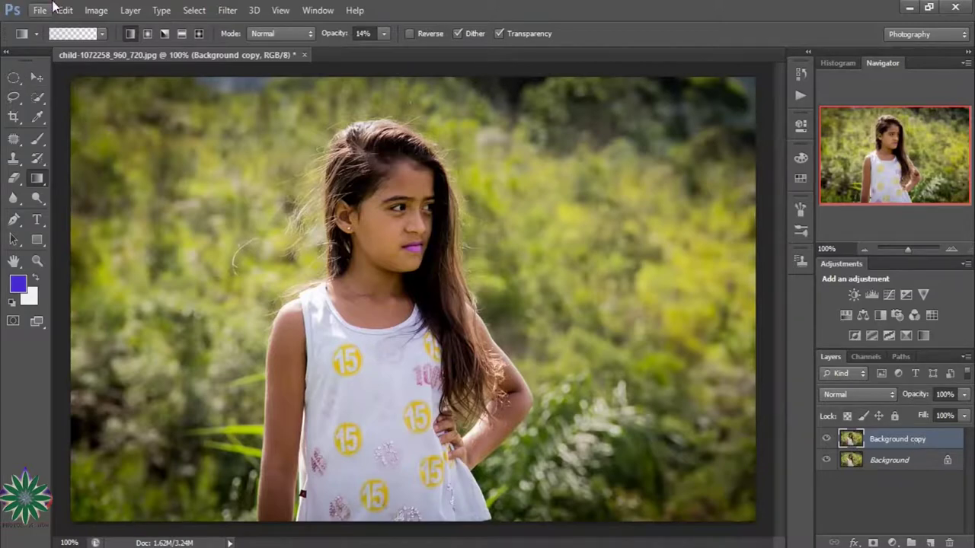
click(105, 11)
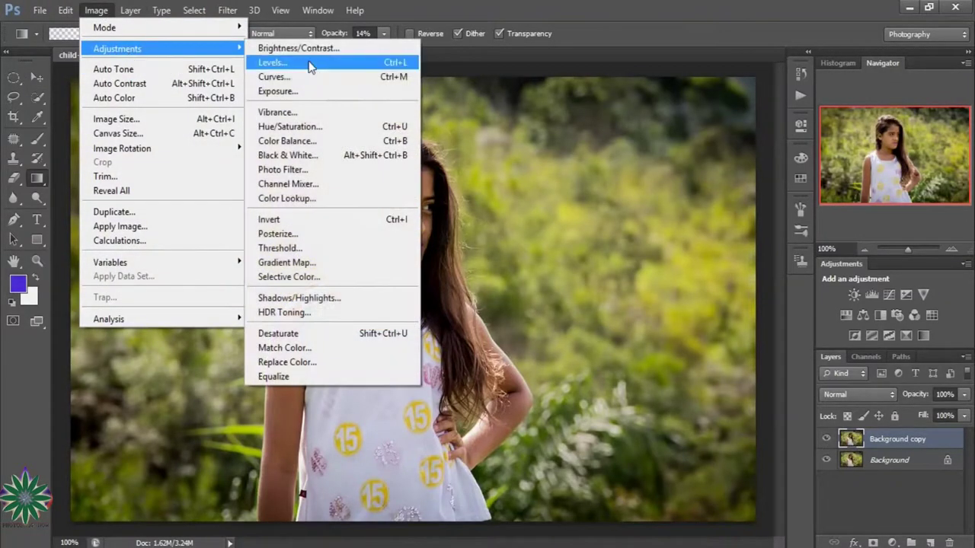
click(309, 63)
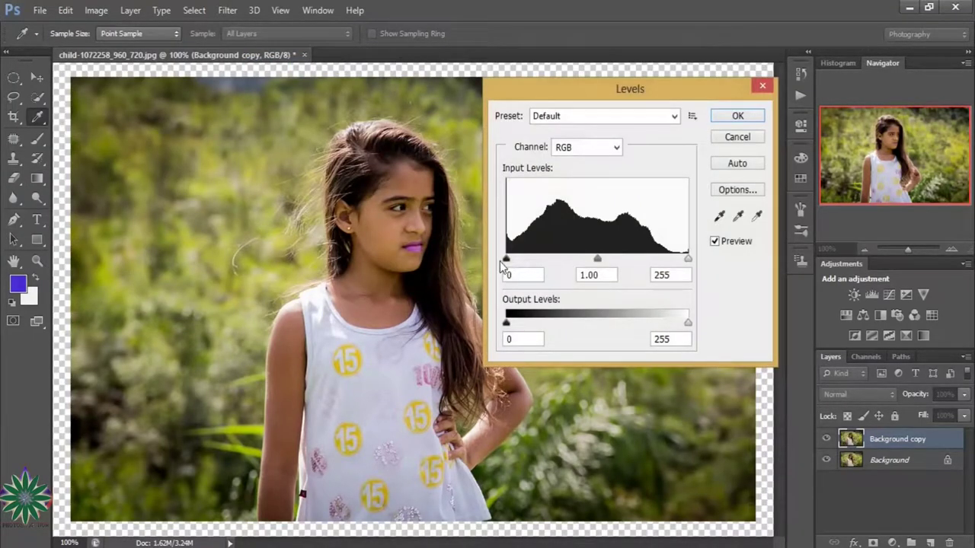
drag(507, 260, 517, 260)
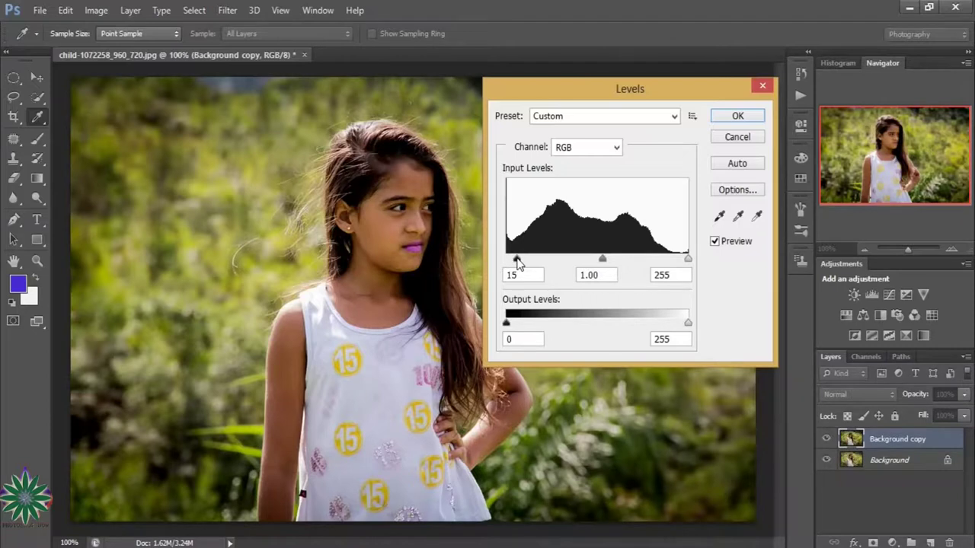
click(518, 261)
drag(601, 259, 600, 259)
click(600, 259)
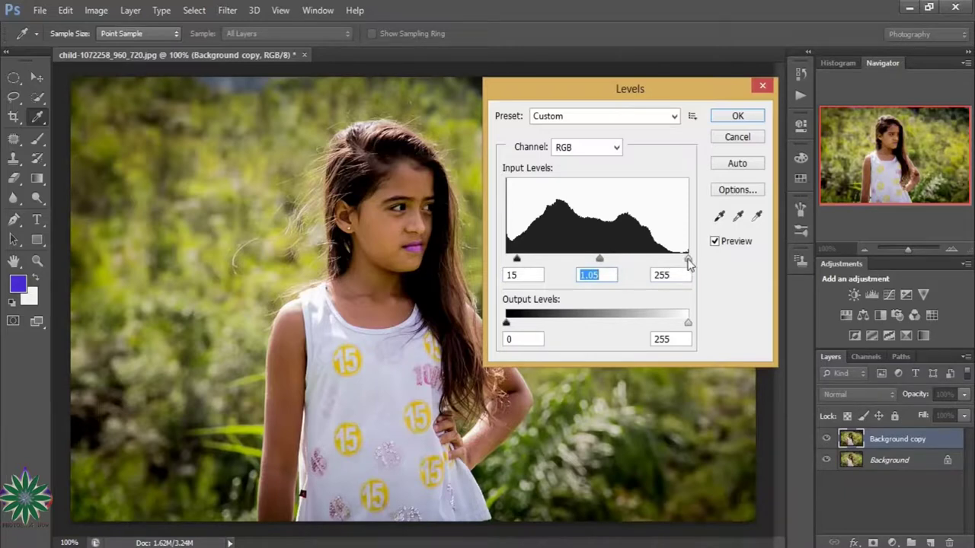
drag(688, 257, 683, 260)
click(683, 260)
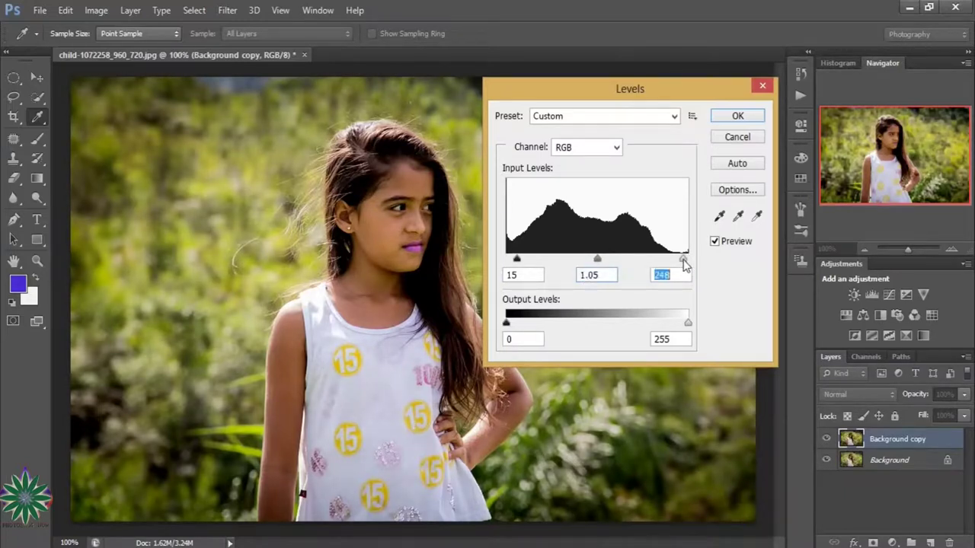
click(721, 120)
key(g)
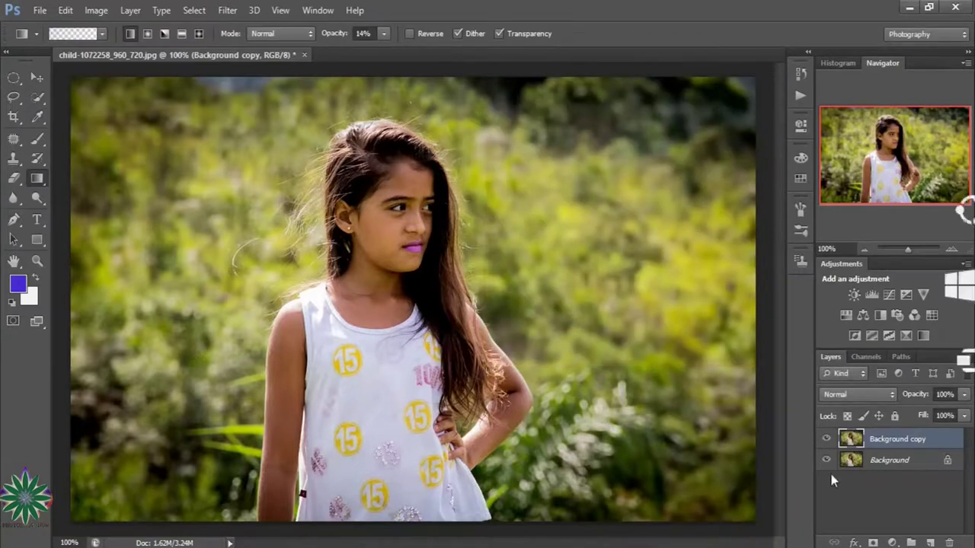
Toggle the Background copy's visibility to compare the Levels result
click(827, 439)
click(827, 440)
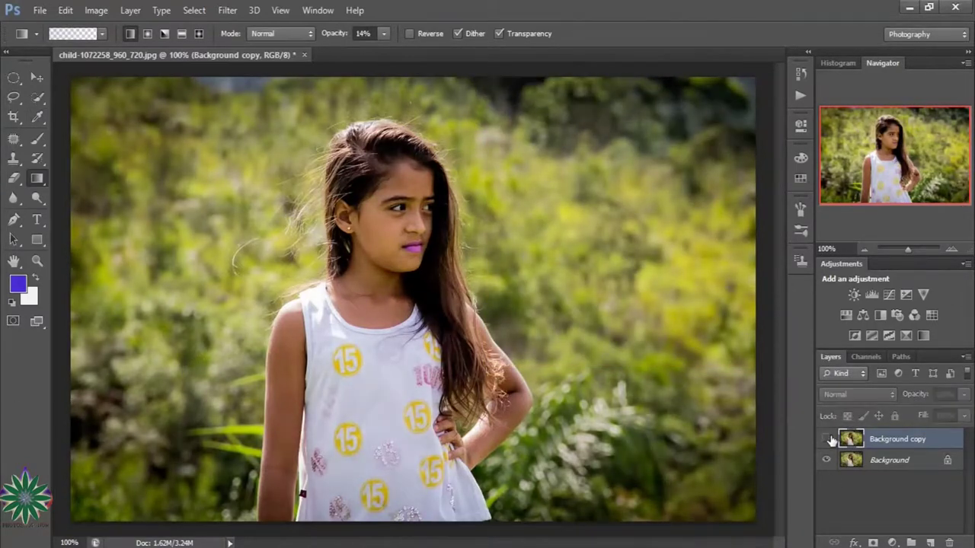
click(827, 440)
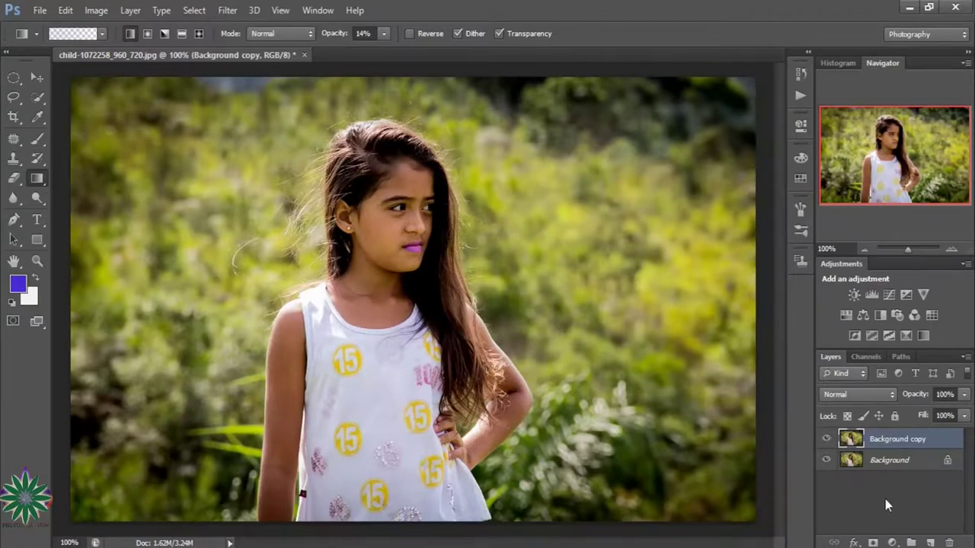
Add a purple (6d49f3) Solid Color fill layer
click(892, 543)
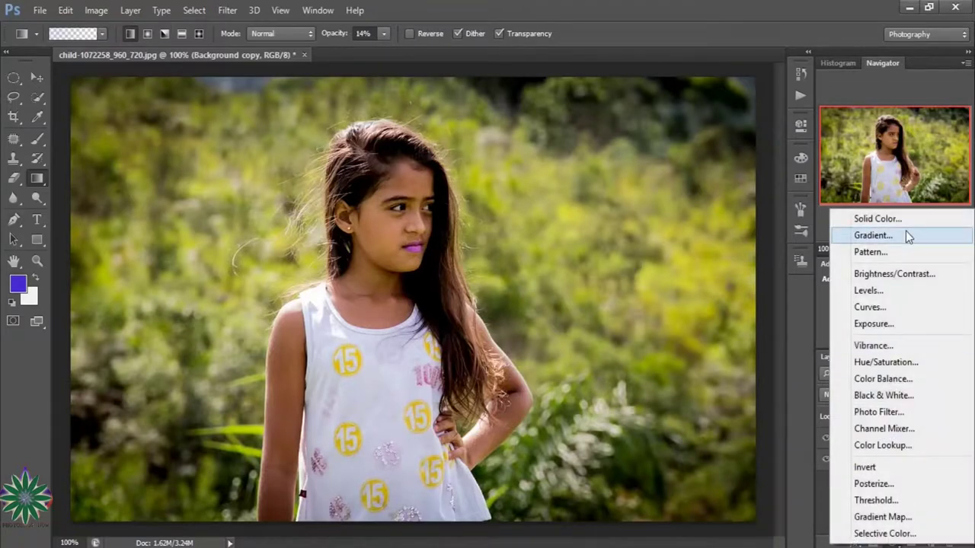
click(902, 220)
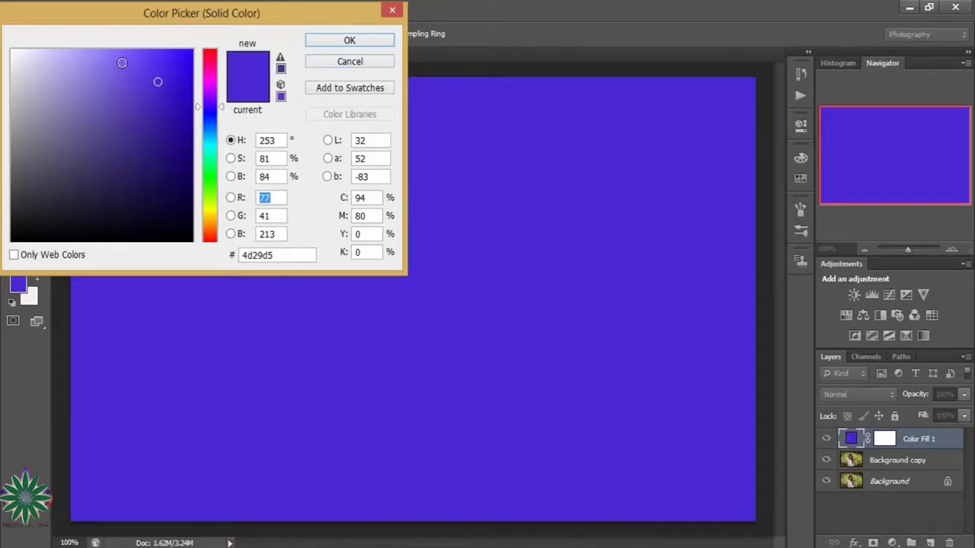
click(138, 59)
click(347, 39)
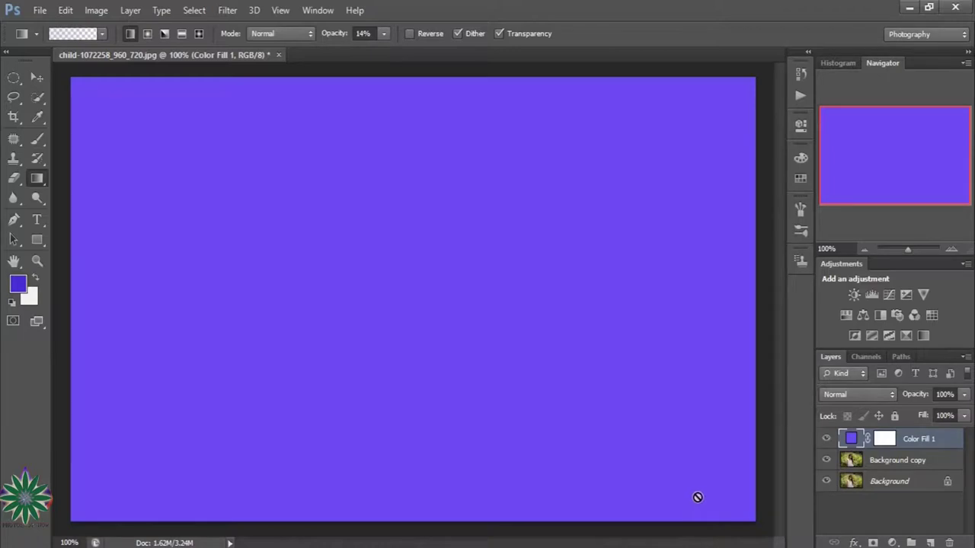
Blend Color Fill 1 in Soft Light at 62% opacity and compare it on and off
click(873, 392)
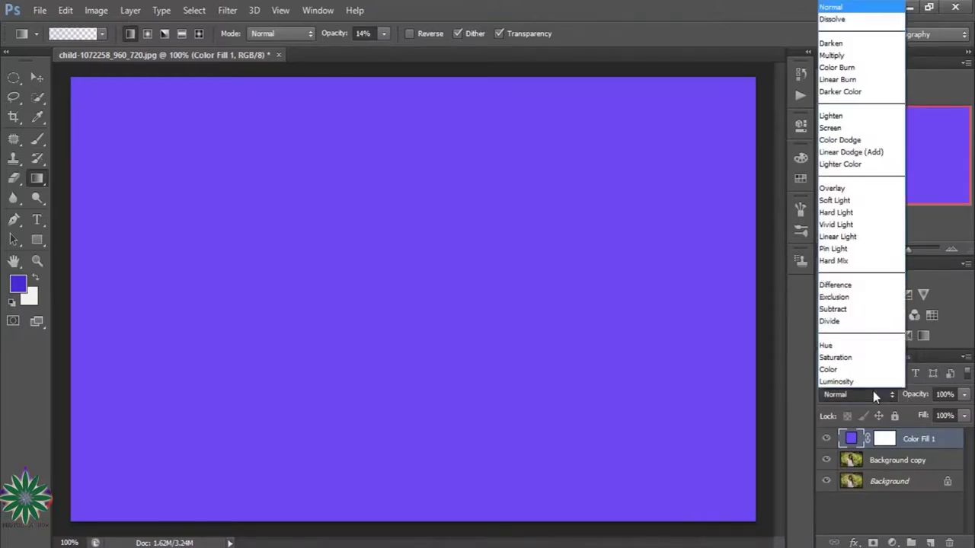
click(831, 201)
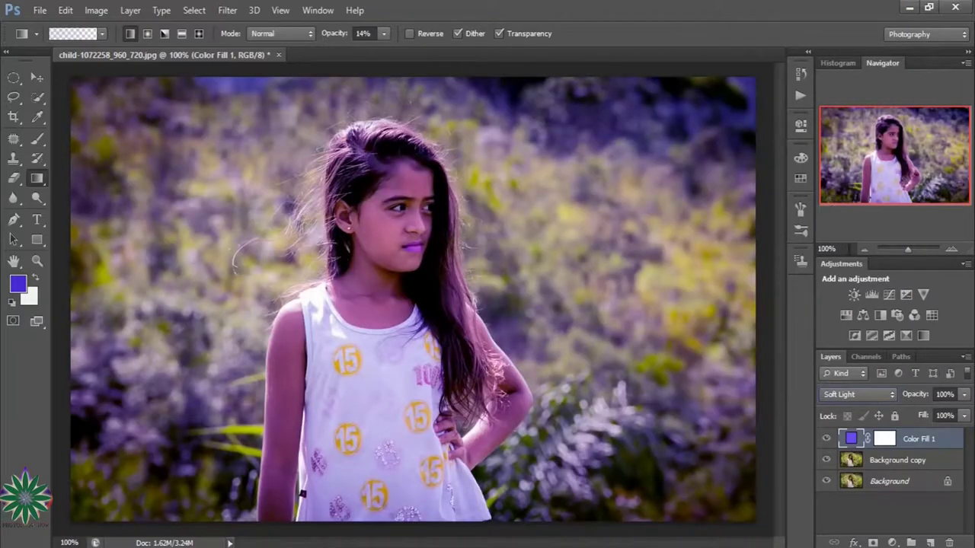
click(963, 394)
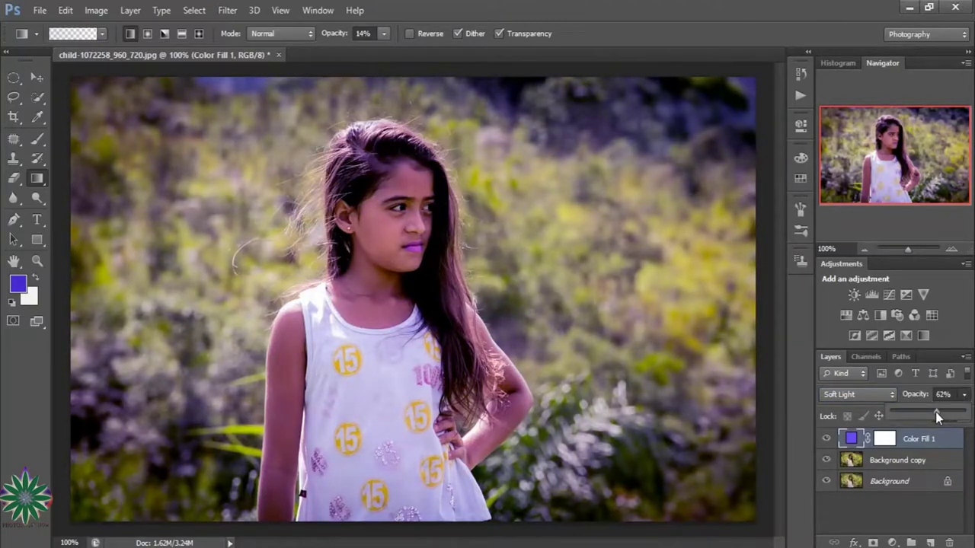
click(826, 440)
click(826, 439)
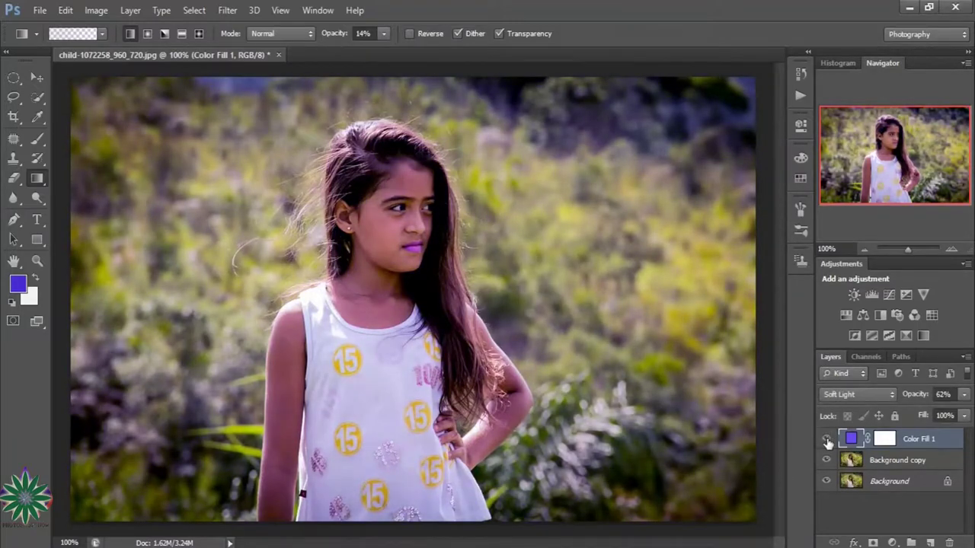
Add a green (59f65c) Solid Color fill layer, Color Fill 2
click(892, 542)
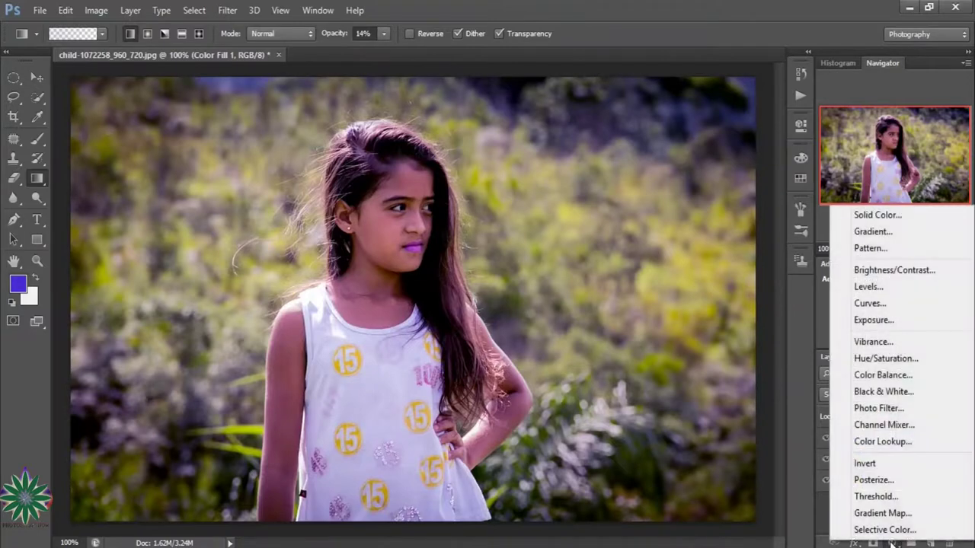
click(859, 214)
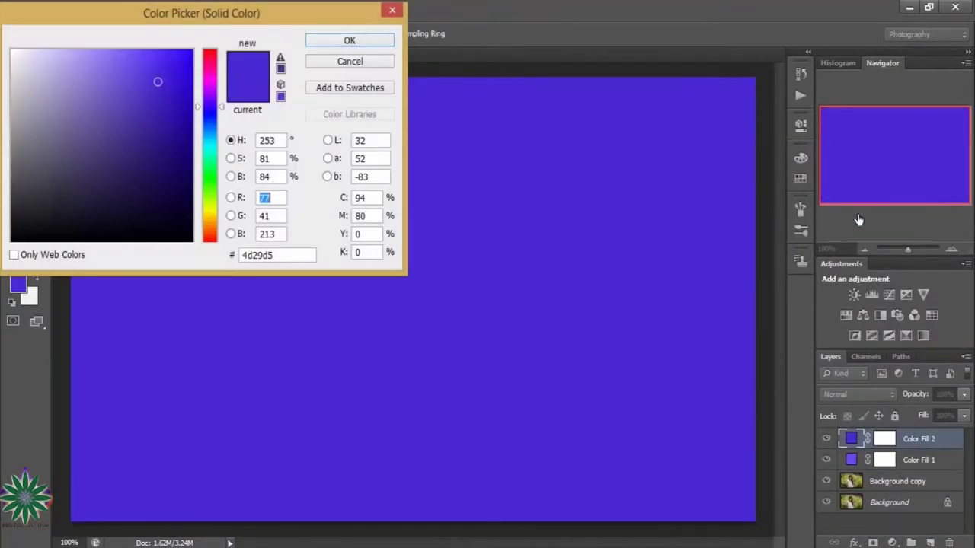
click(210, 177)
drag(137, 74, 127, 57)
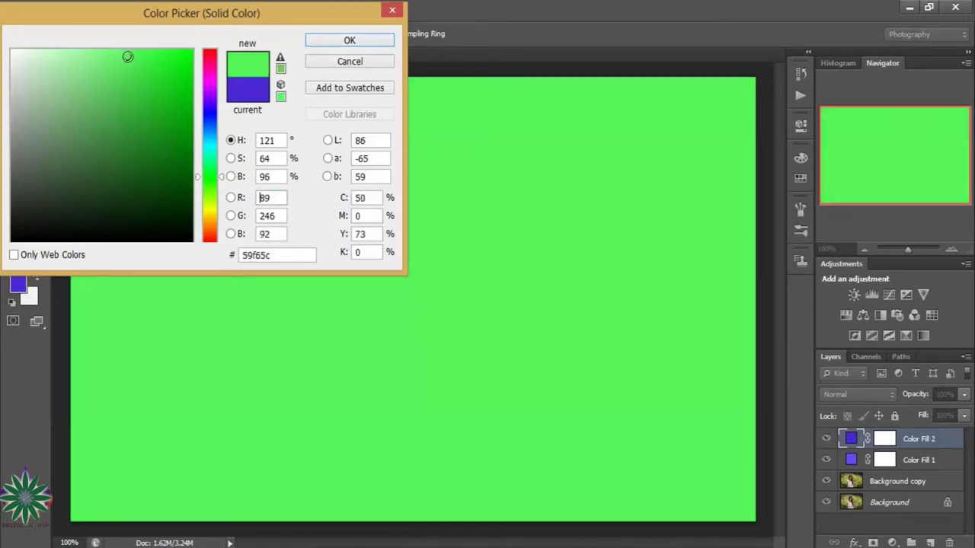
click(349, 42)
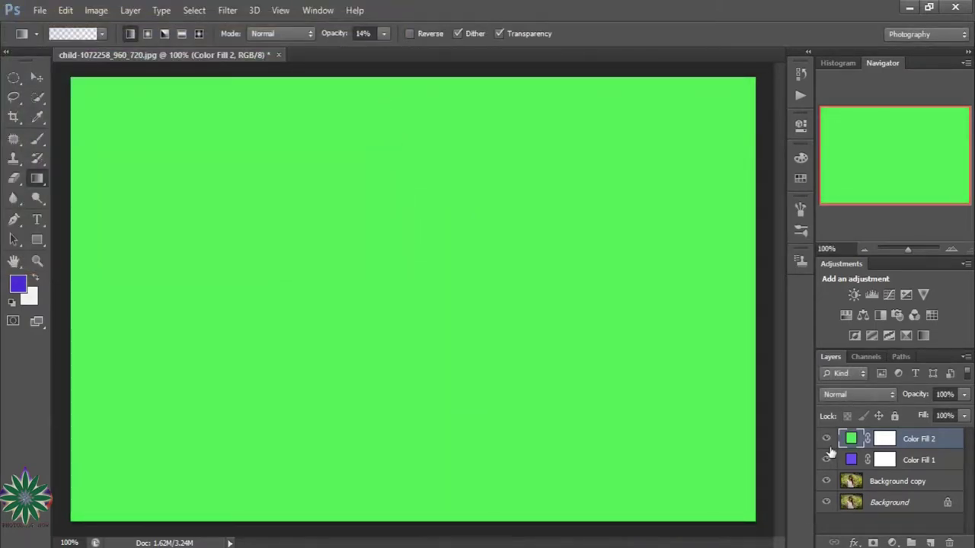
Blend Color Fill 2 in Soft Light at about 65% opacity and compare it on and off
click(883, 393)
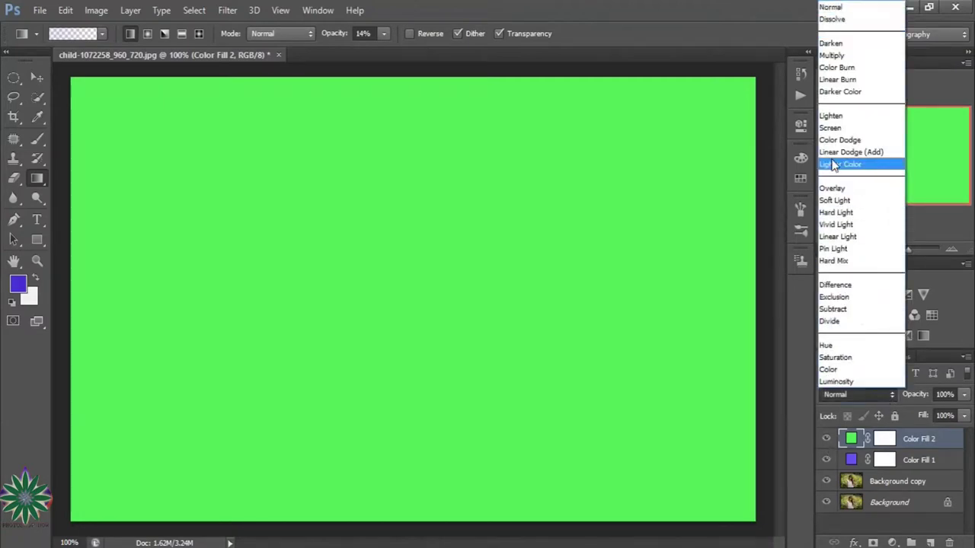
click(841, 201)
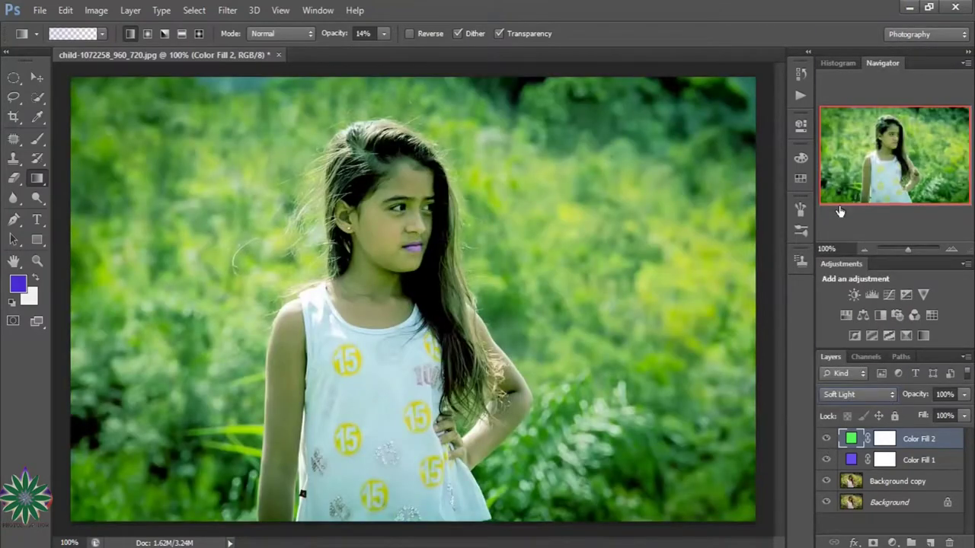
click(964, 395)
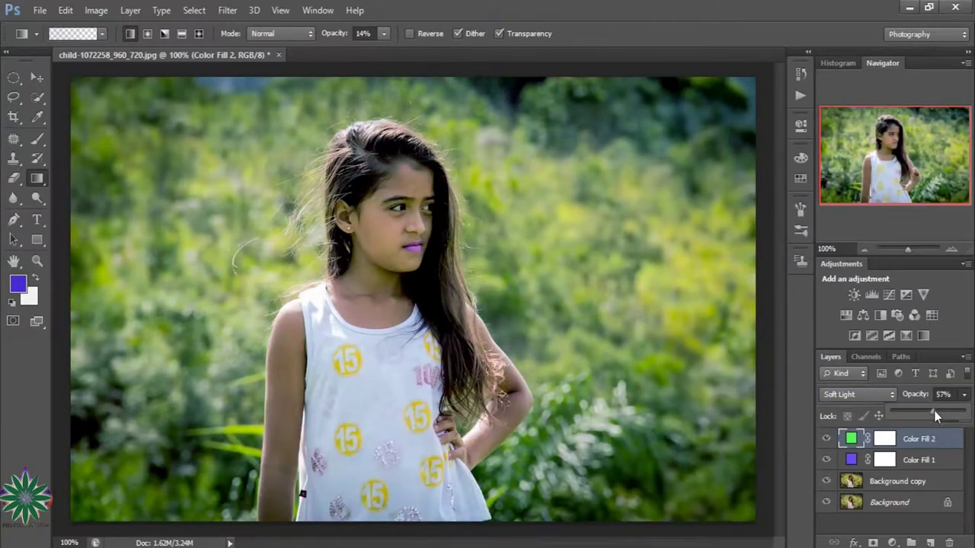
drag(933, 410, 938, 410)
click(826, 440)
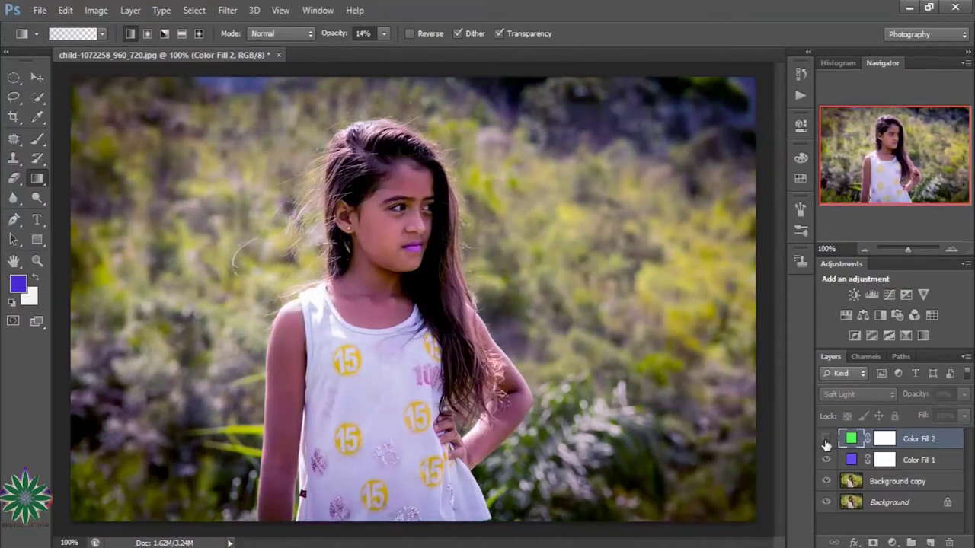
click(827, 439)
click(826, 439)
click(827, 439)
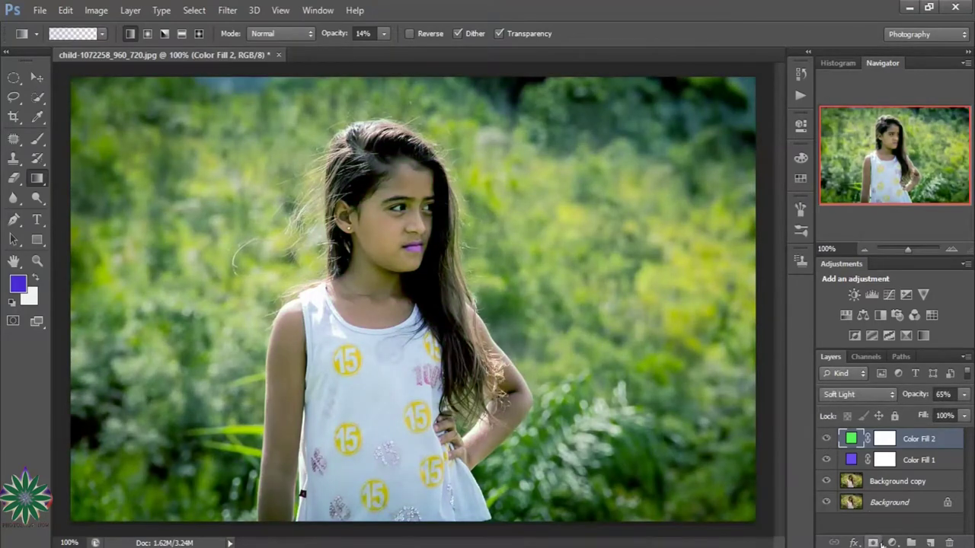
click(892, 543)
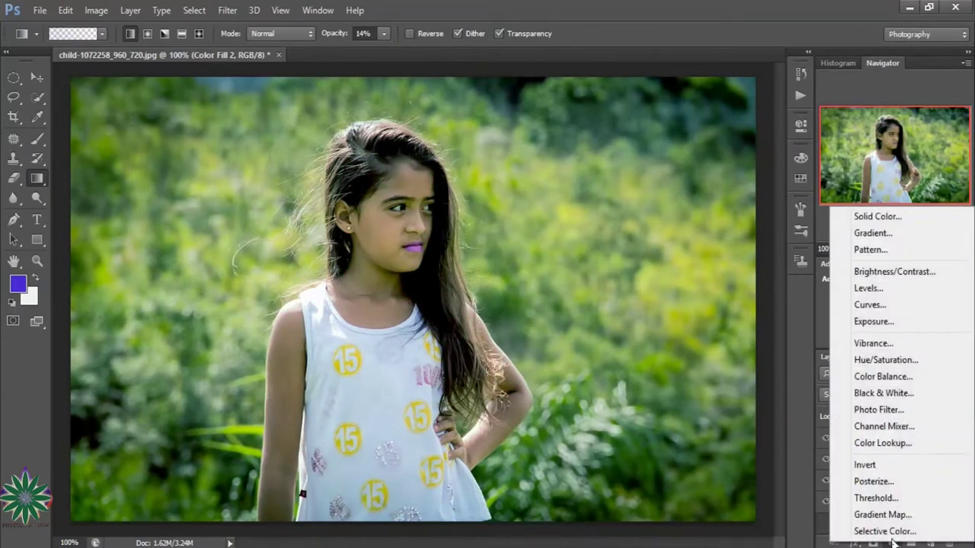
Add a bright pink Solid Color fill layer, Color Fill 3
click(878, 216)
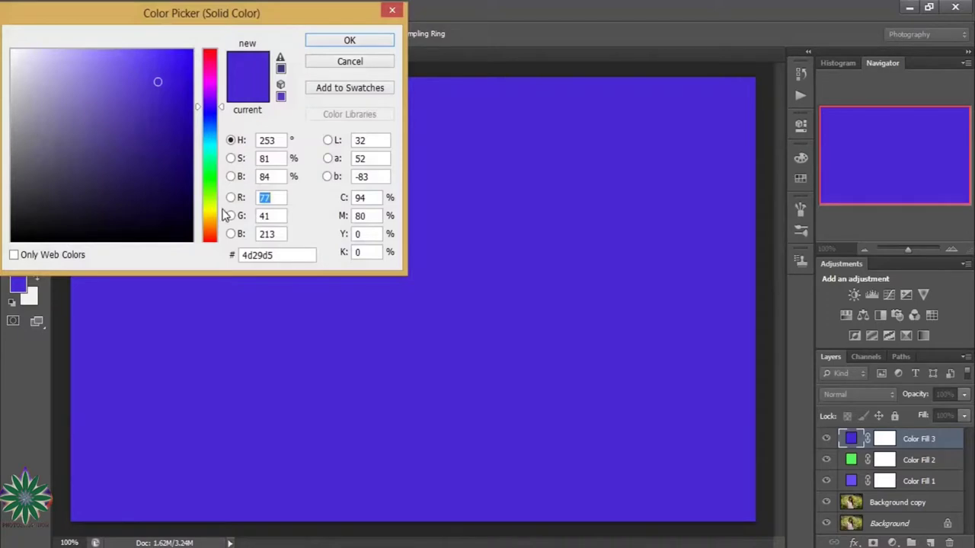
click(212, 80)
click(138, 55)
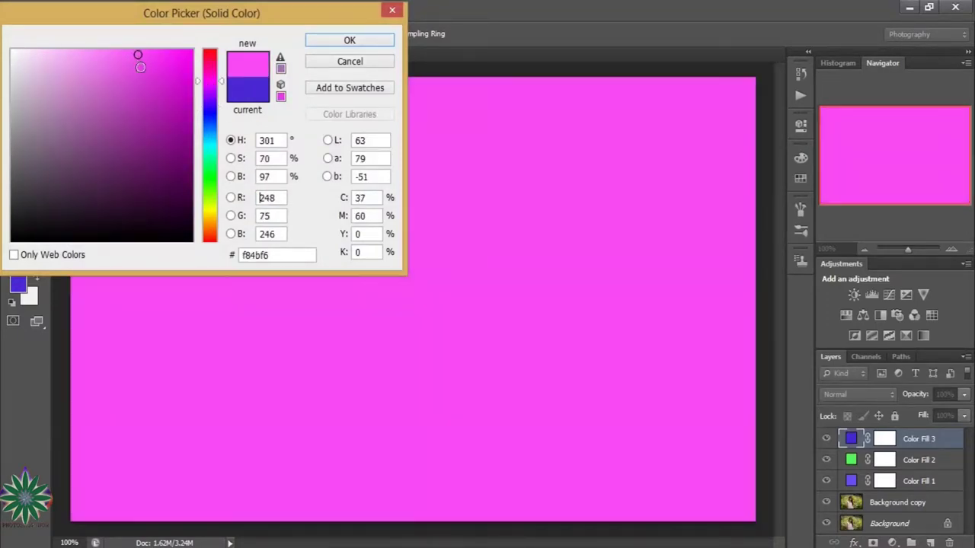
click(329, 44)
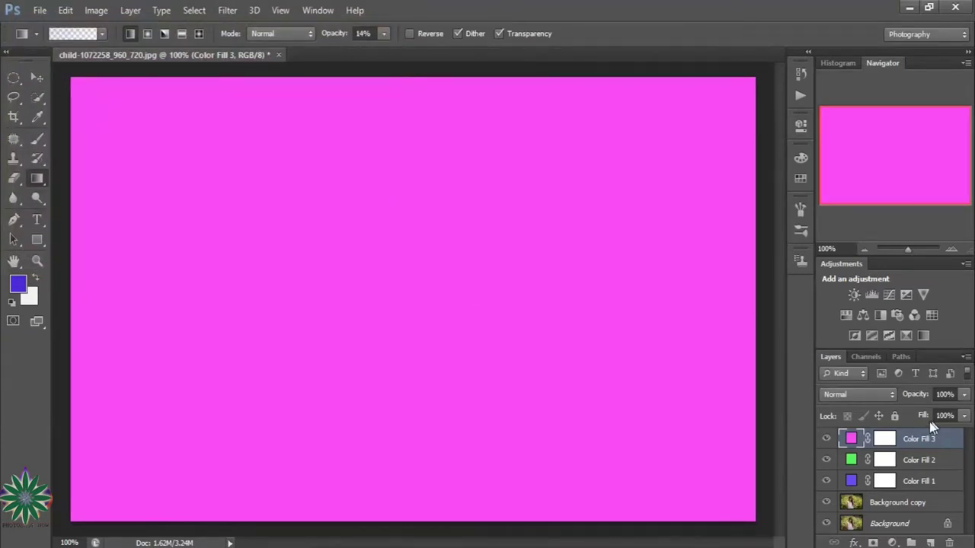
Blend Color Fill 3 in Soft Light at 62% opacity and compare it on and off
click(892, 396)
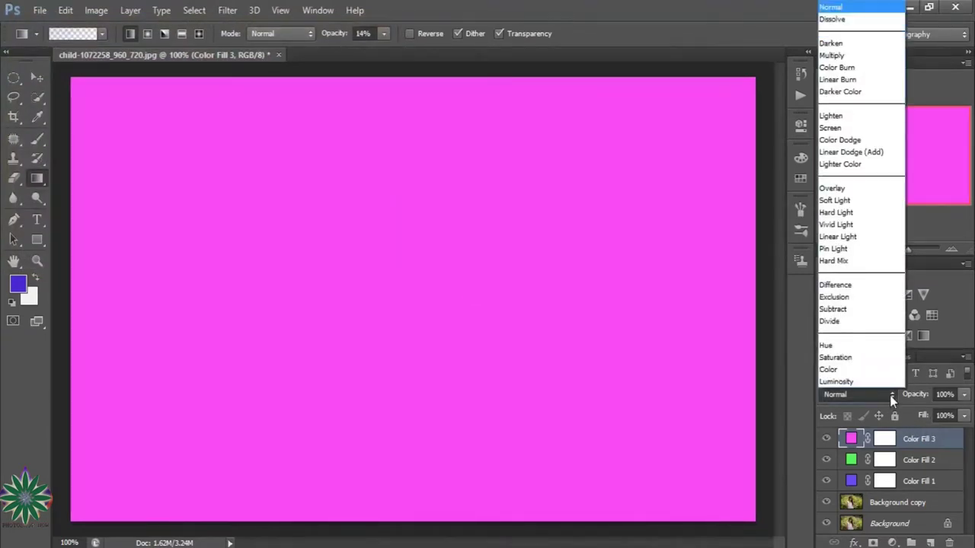
click(842, 200)
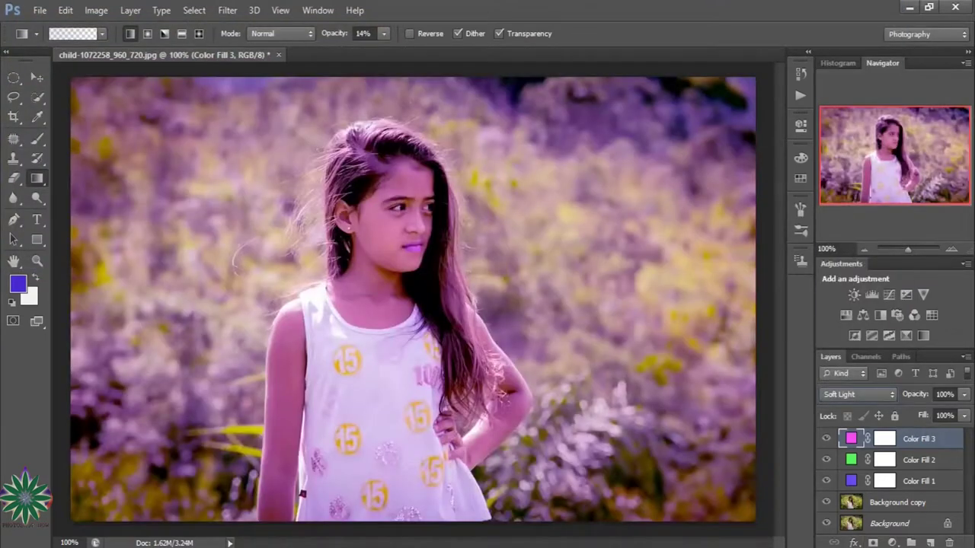
click(964, 395)
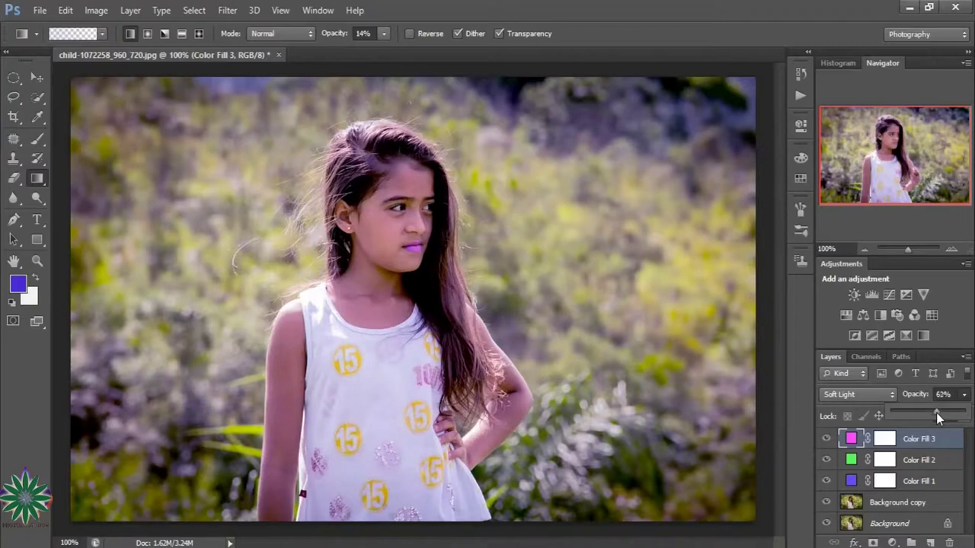
click(825, 439)
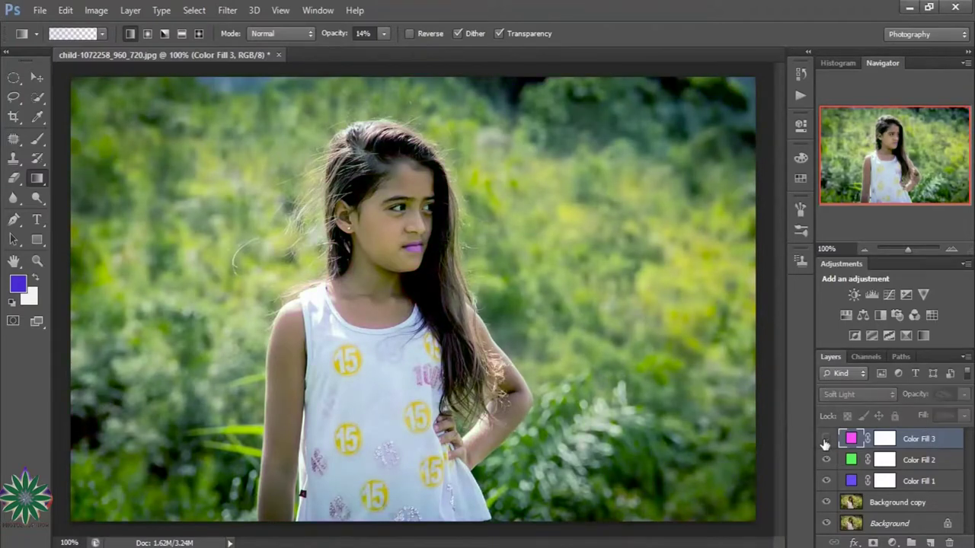
click(826, 439)
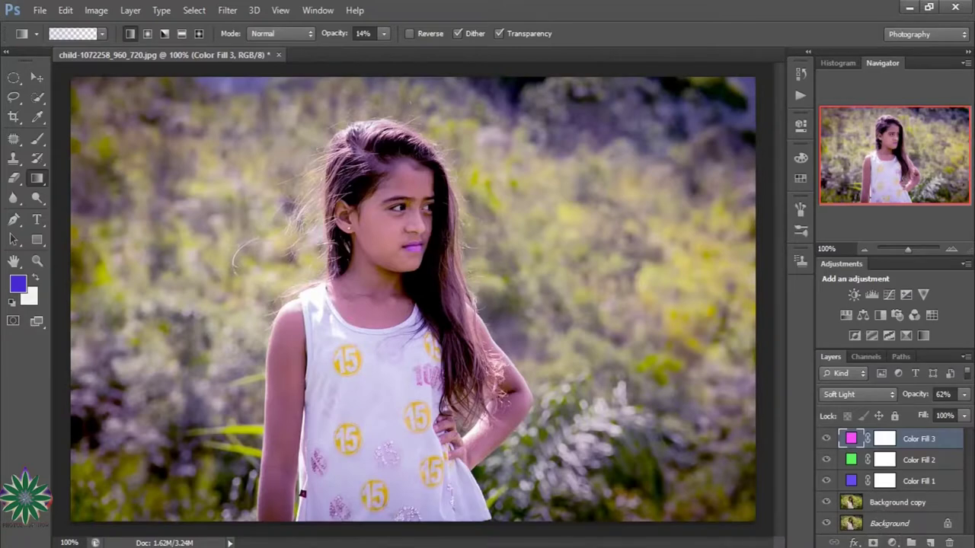
Add a Selective Color layer with Yellows at Cyan +19, Magenta +14, Yellow +43, Black +20
click(893, 543)
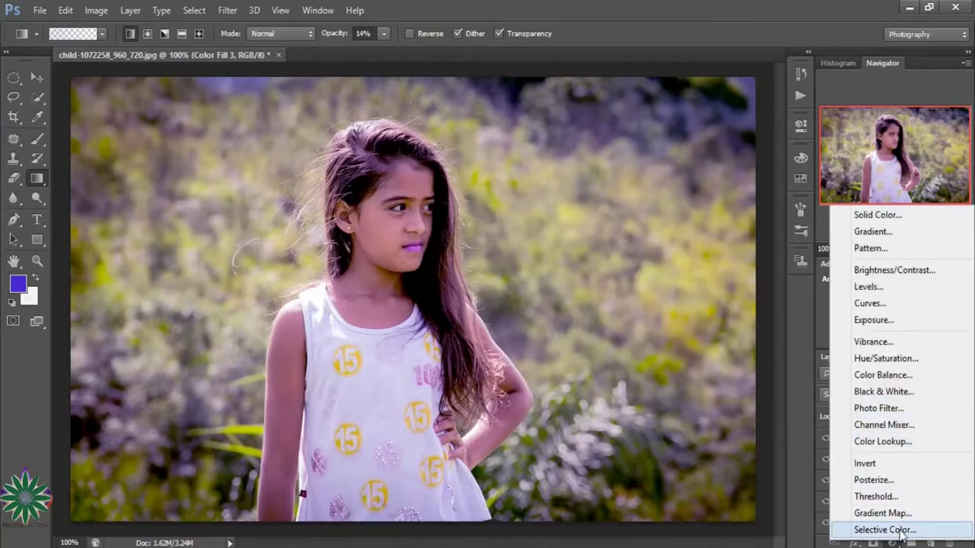
click(884, 529)
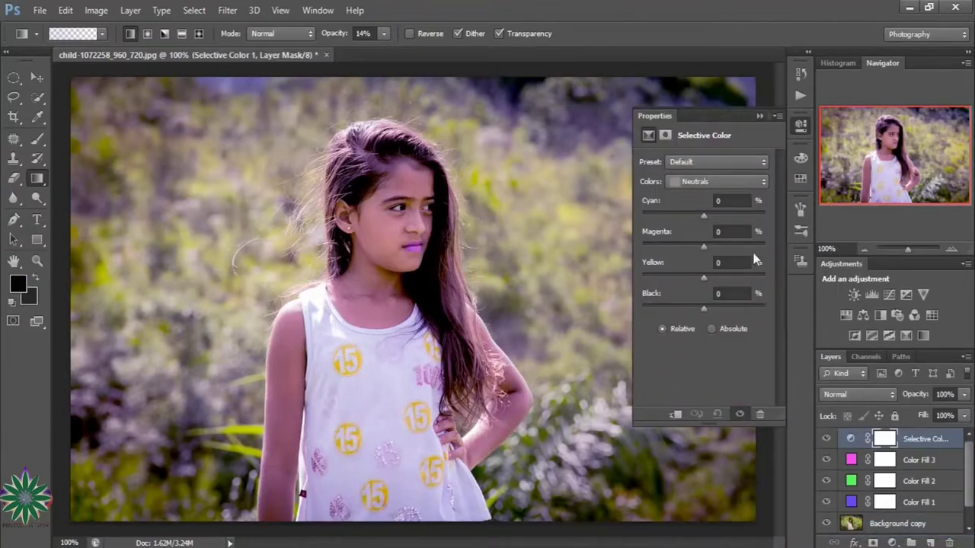
click(708, 179)
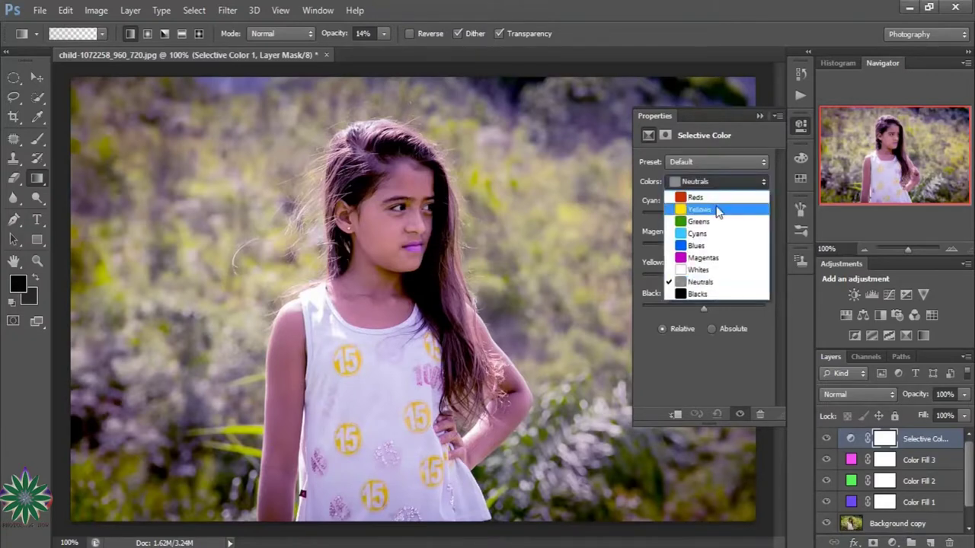
click(719, 211)
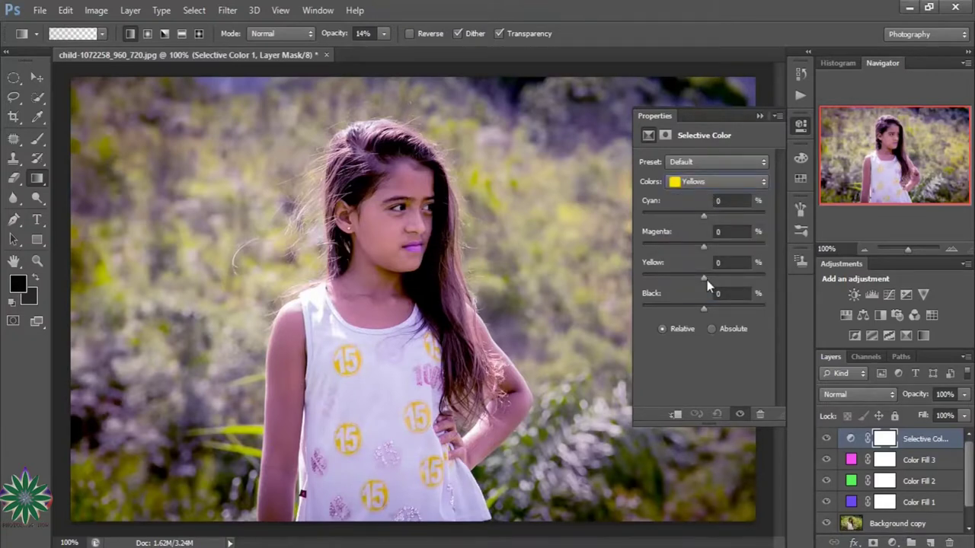
drag(703, 278, 731, 279)
drag(706, 215, 715, 218)
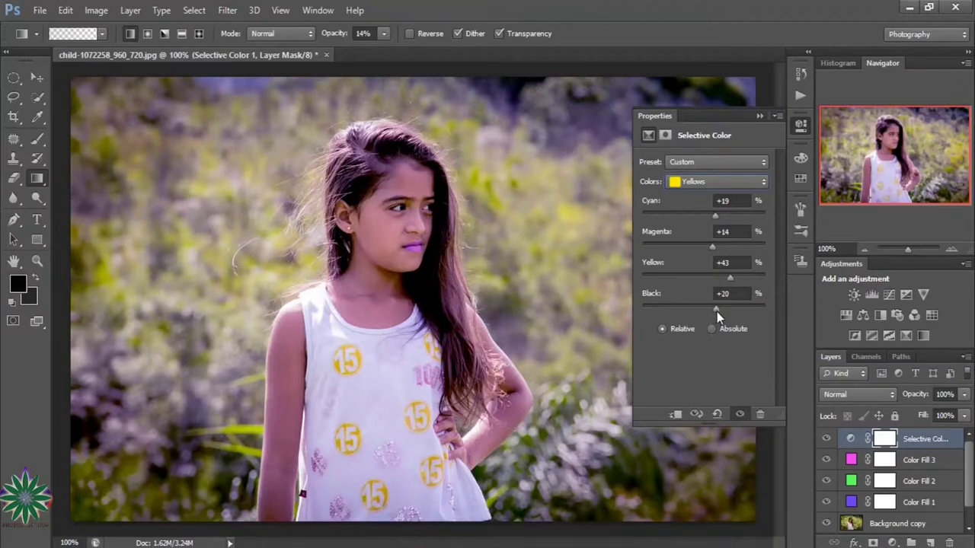
Add cyan to Greens and set Whites to Cyan -3, Magenta +15, Yellow +21, Black +14
click(745, 181)
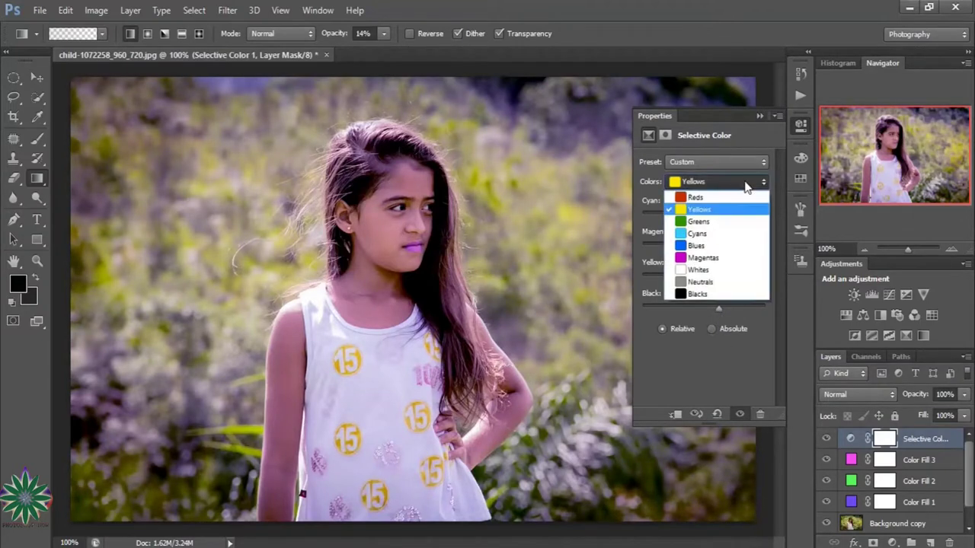
click(740, 221)
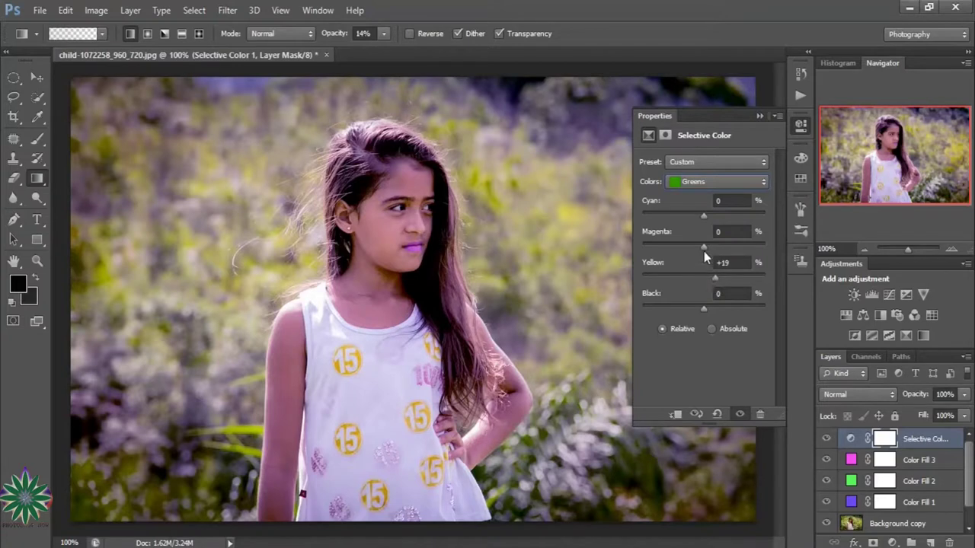
drag(704, 216, 718, 215)
click(713, 180)
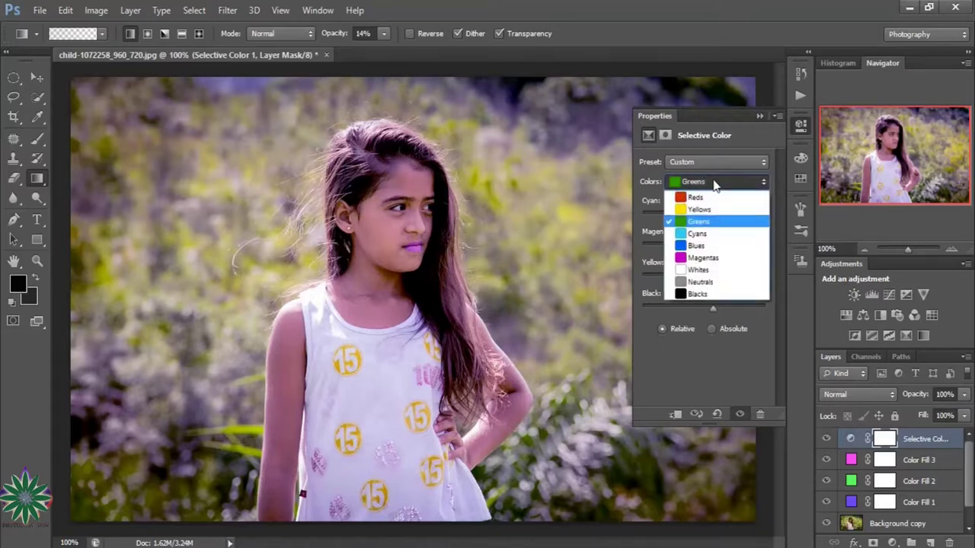
click(721, 271)
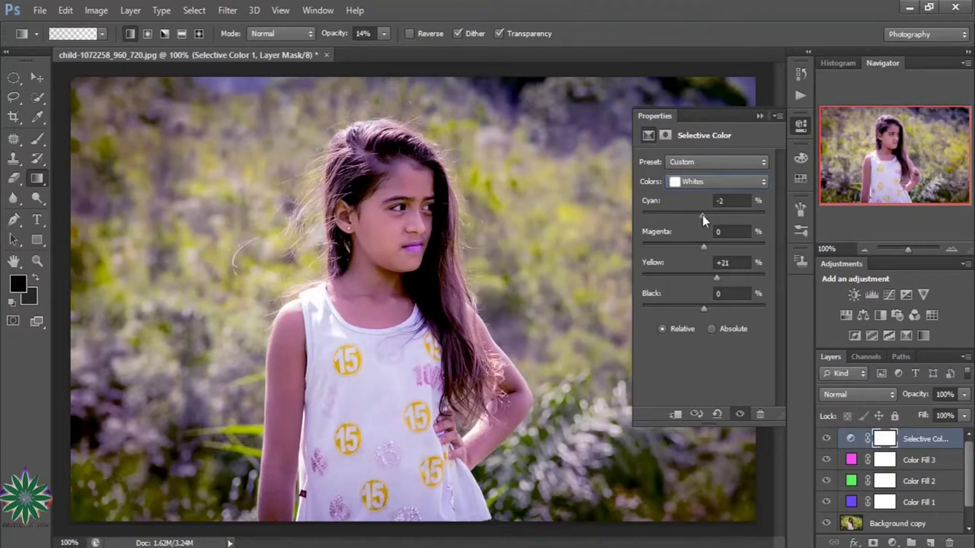
drag(702, 215, 701, 215)
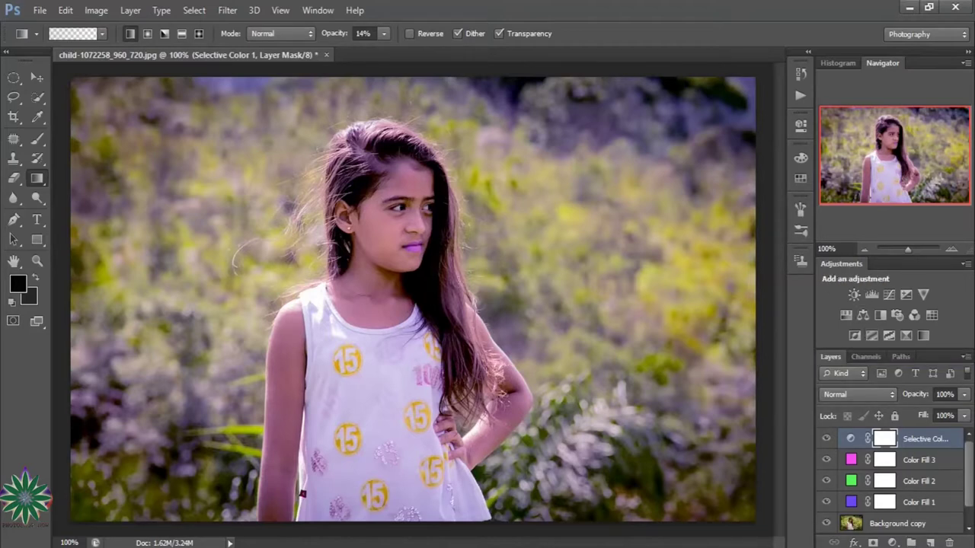
Create Layer 1 and drag a gradient preset diagonally across the photo
click(930, 542)
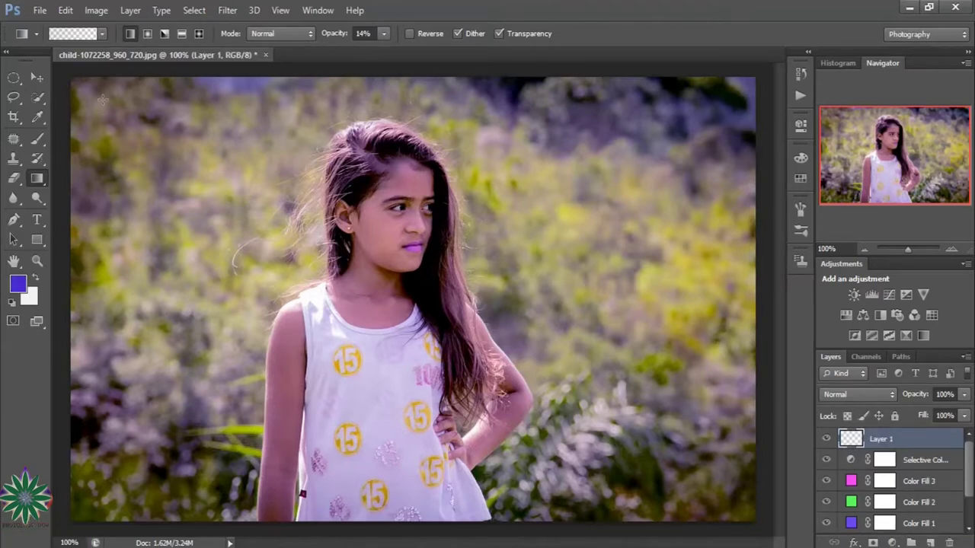
click(101, 35)
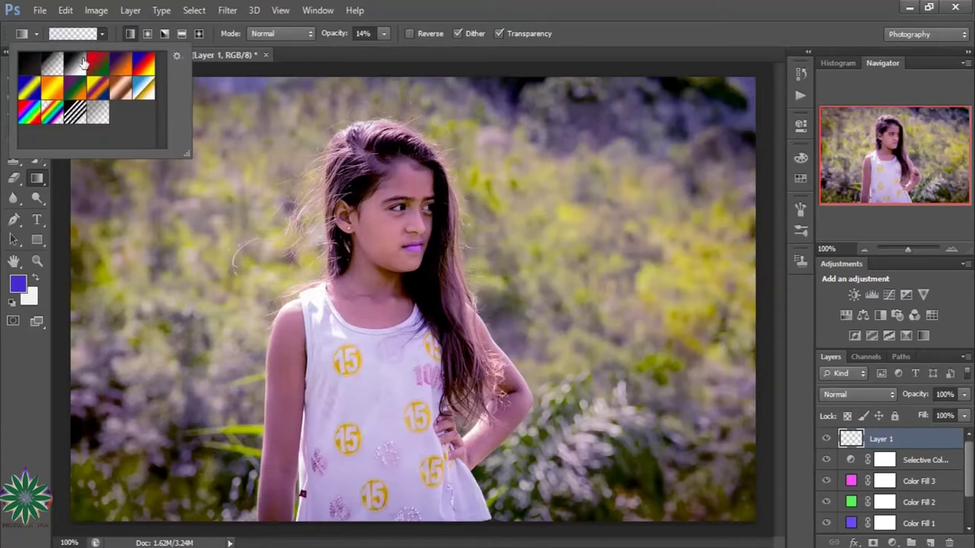
click(96, 194)
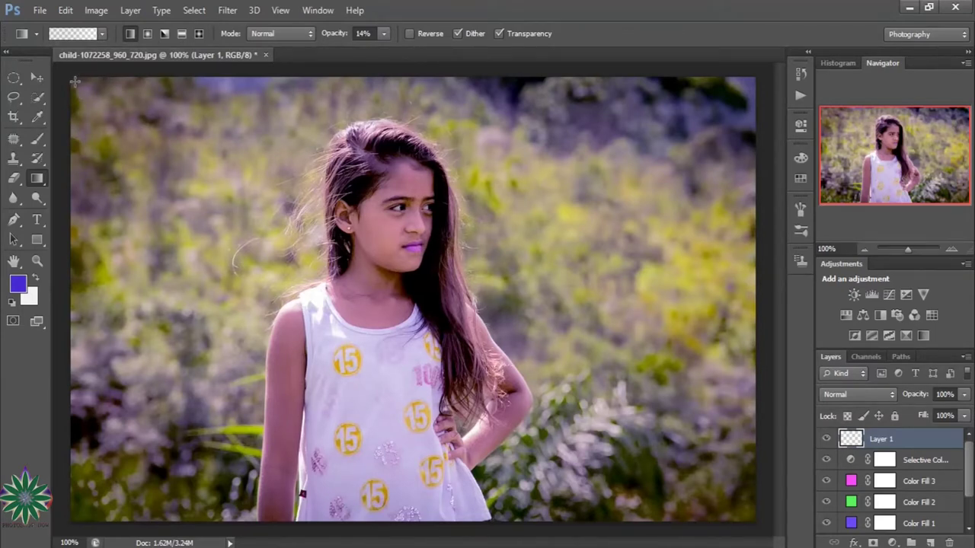
drag(74, 81, 704, 500)
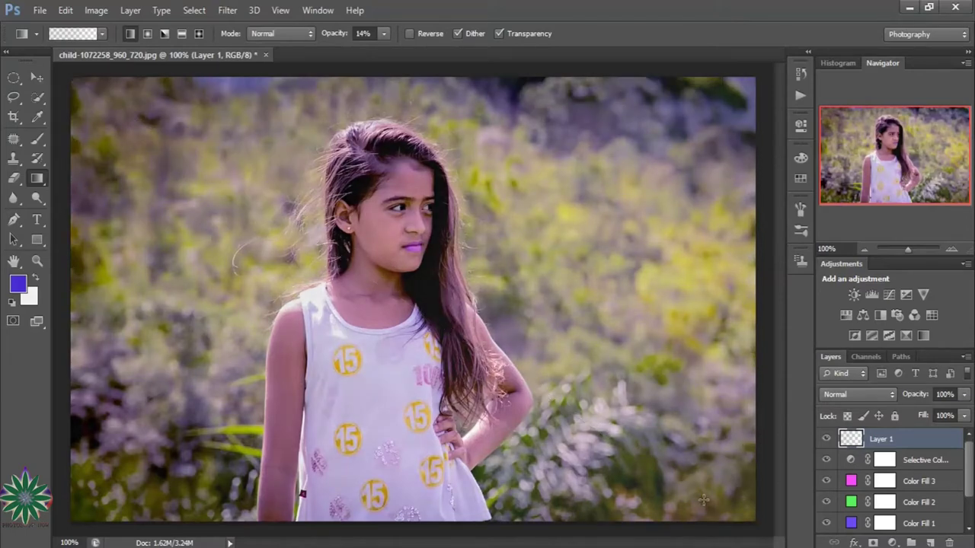
Redraw the diagonal gradient at 19% opacity and compare the layers on and off
click(379, 32)
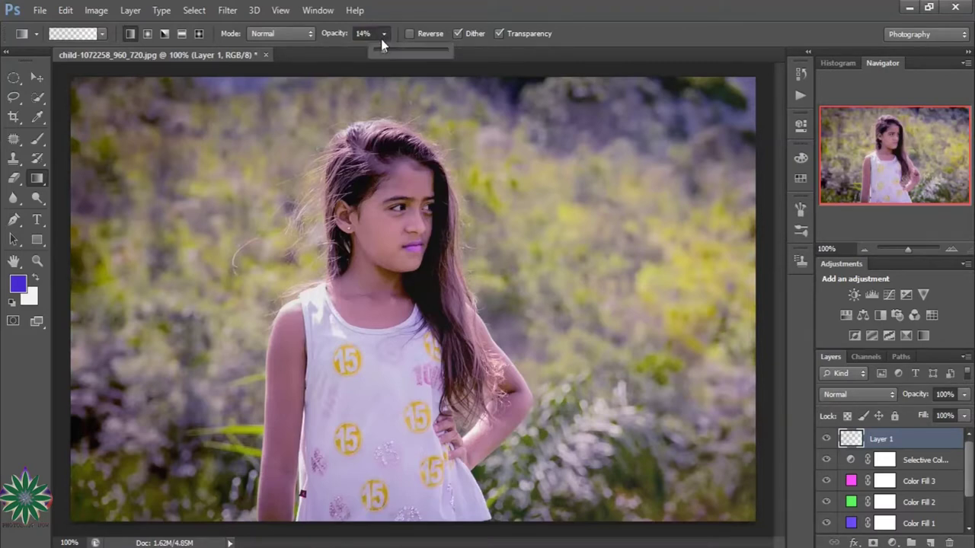
drag(388, 48, 390, 50)
drag(134, 134, 538, 343)
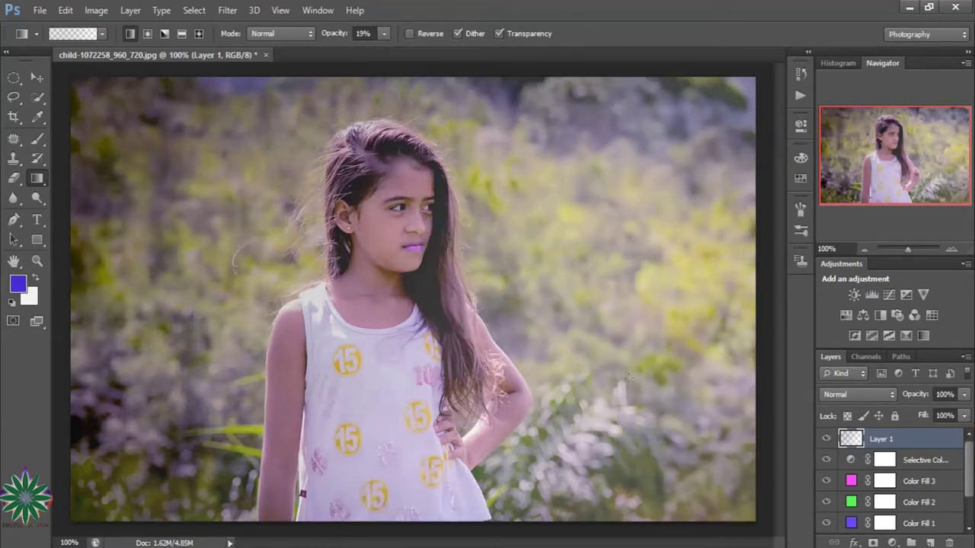
click(828, 460)
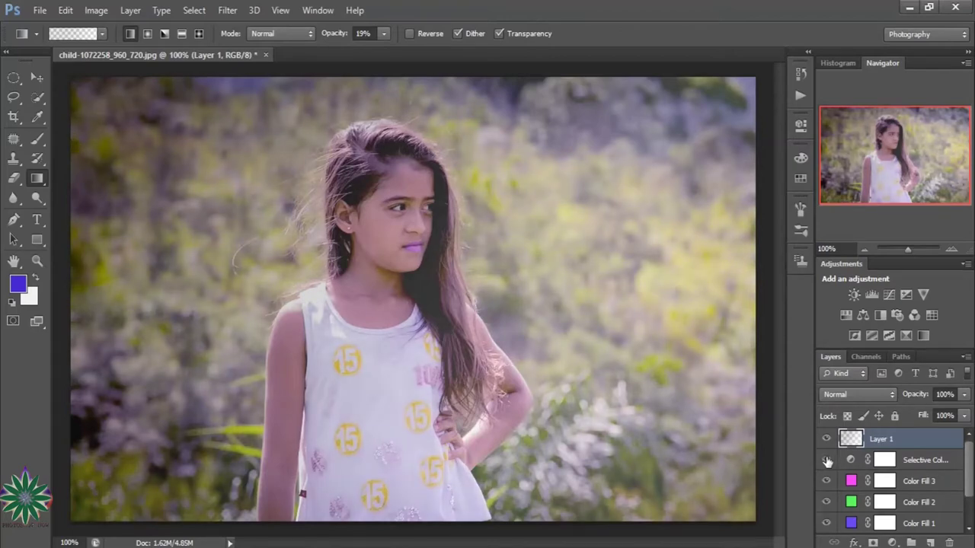
click(827, 460)
click(825, 439)
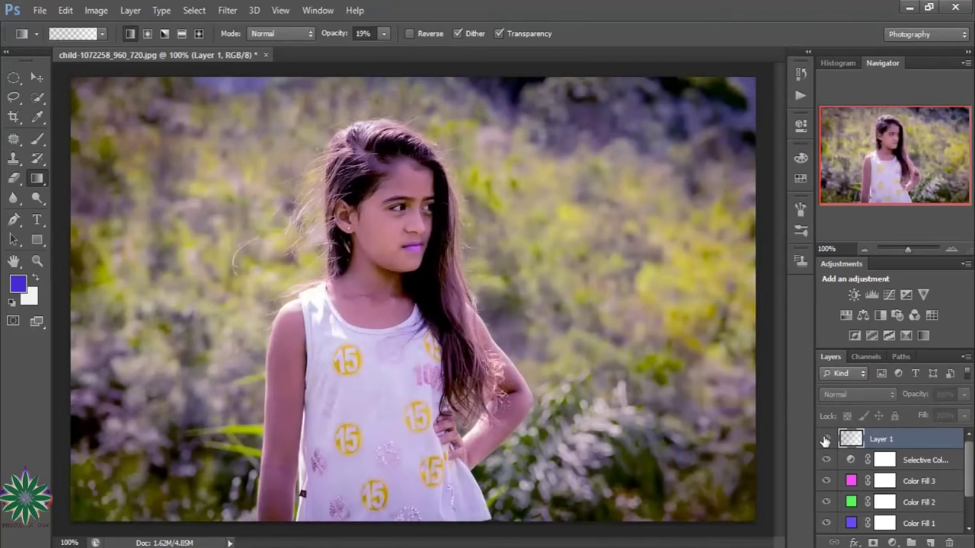
click(826, 440)
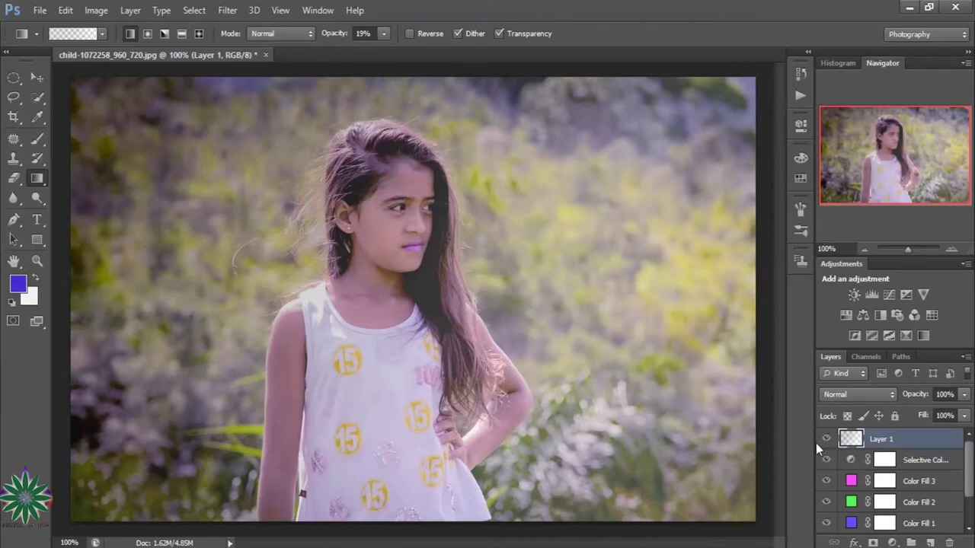
Add a Curves layer with a lowered midtone point and a nudged shadow point, then compare
click(894, 542)
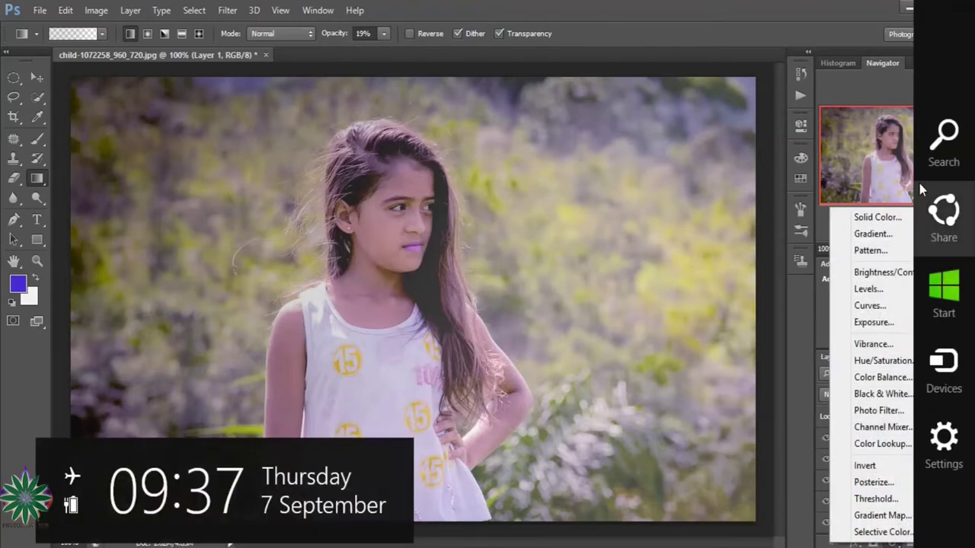
click(864, 307)
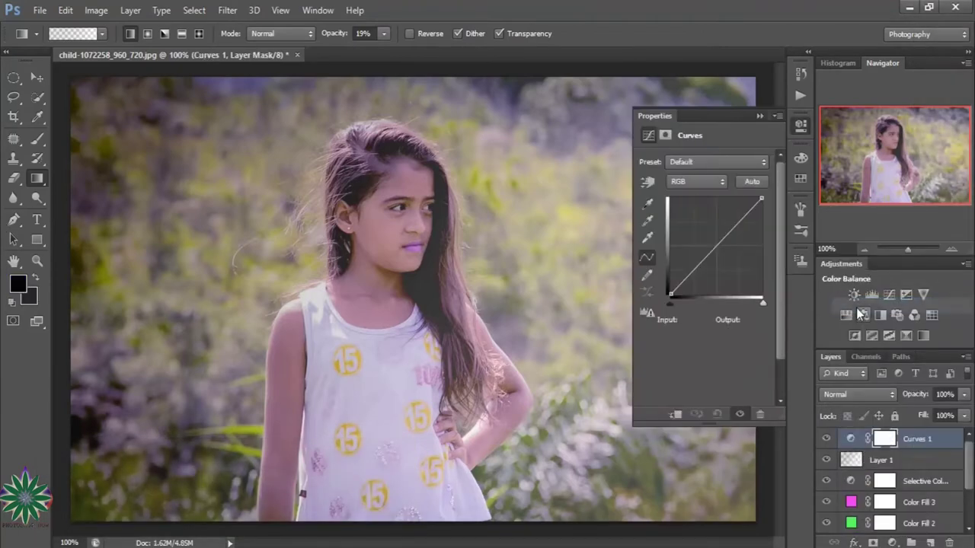
click(716, 247)
drag(716, 248, 722, 249)
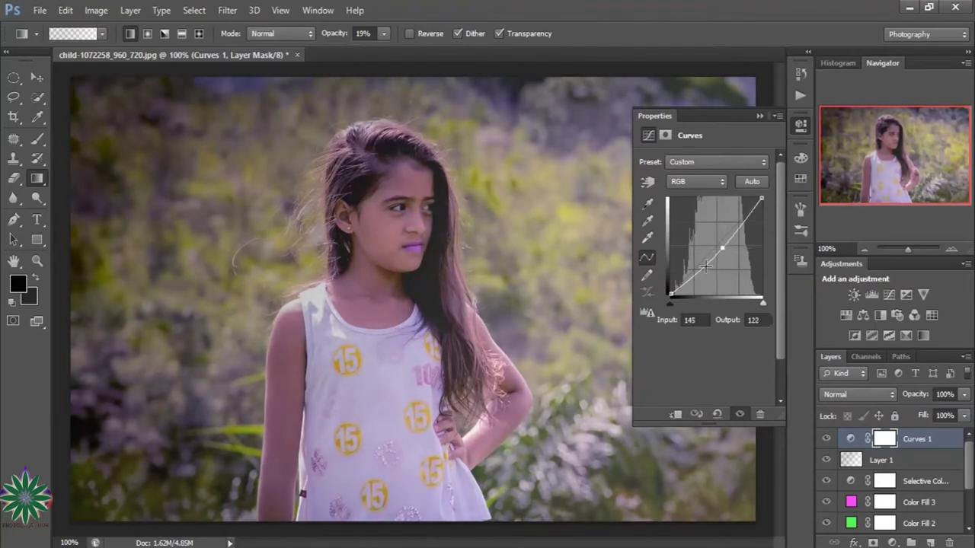
click(705, 265)
drag(705, 266, 707, 266)
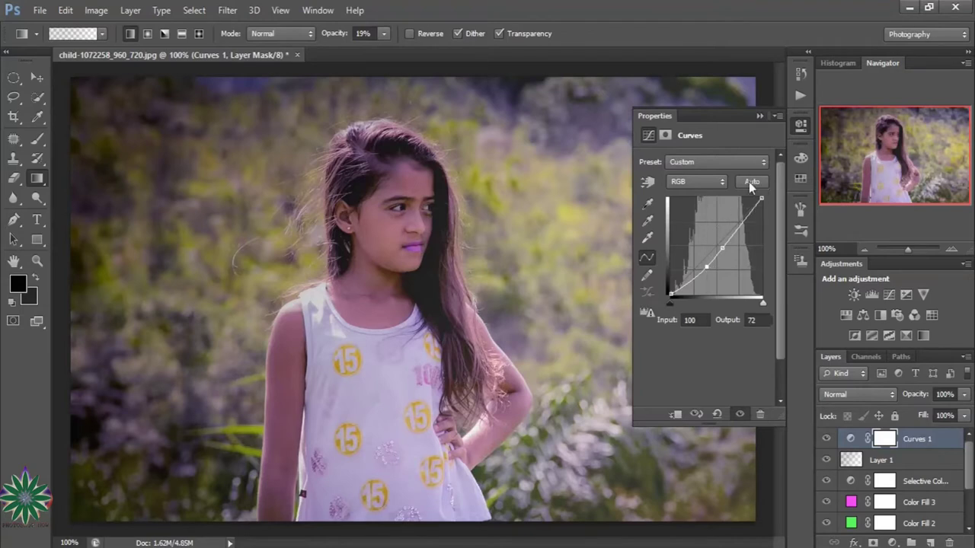
click(760, 115)
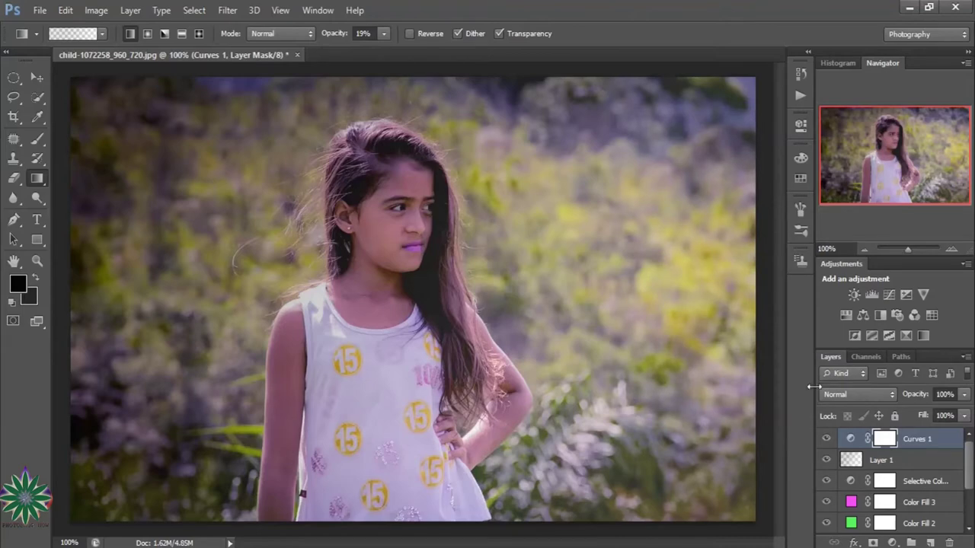
click(825, 440)
On a new Layer 2, drag a multicolour gradient preset right-to-left across the photo
click(929, 542)
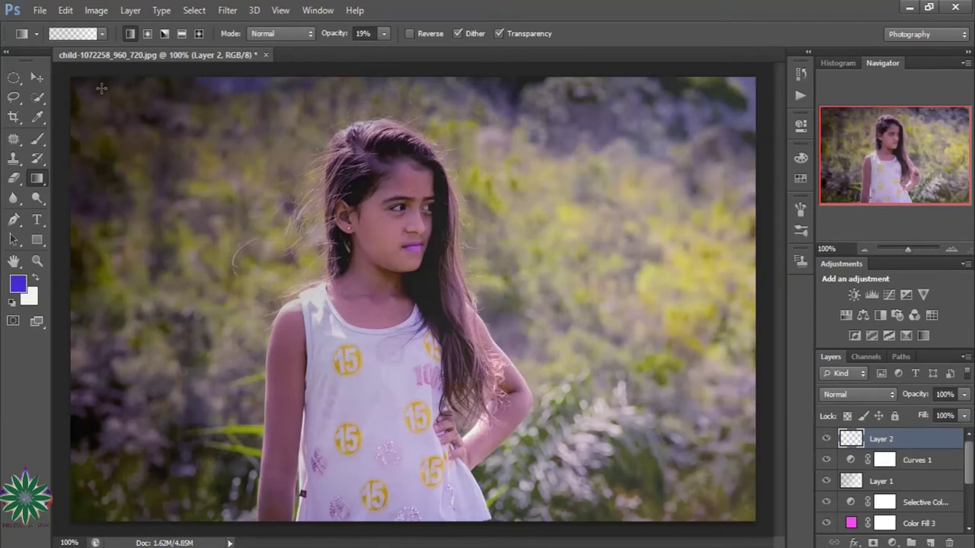
click(98, 35)
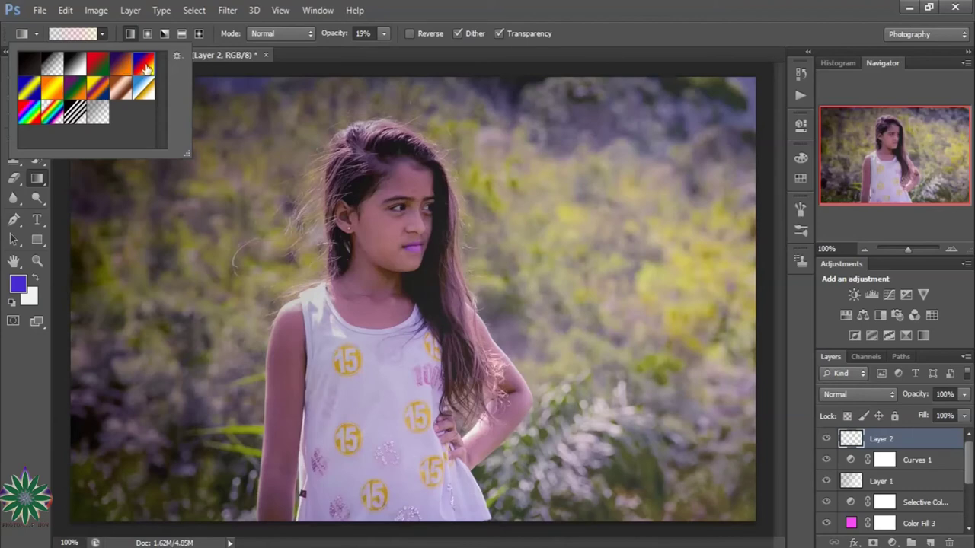
key(Escape)
drag(531, 290, 251, 326)
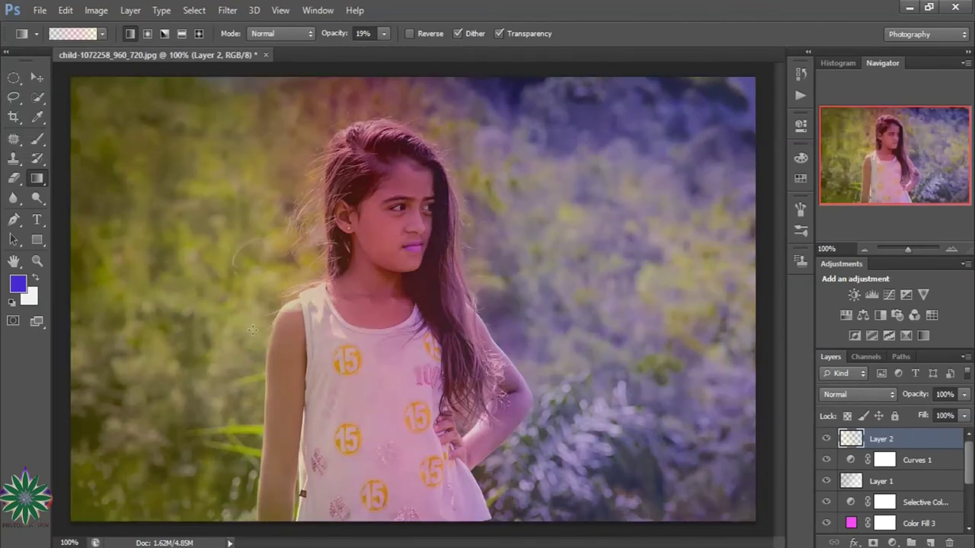